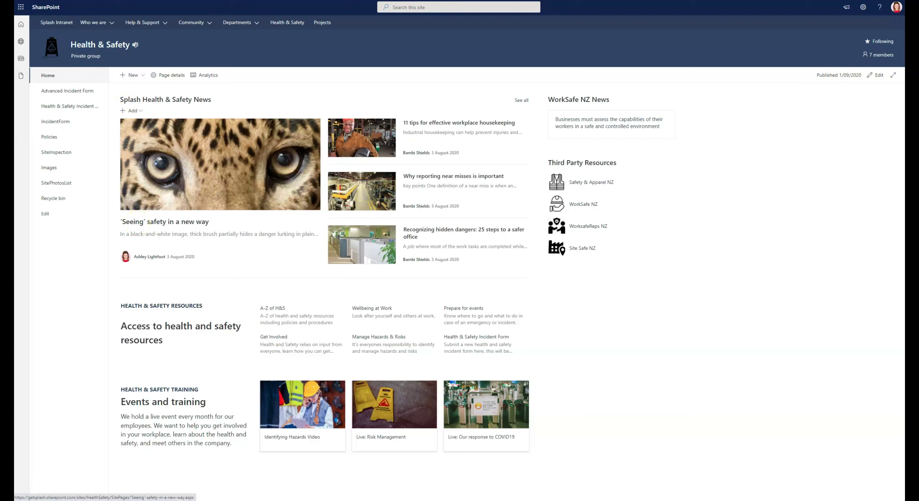
Step: Open the Health & Safety home page for editing and view the available section layouts
left_click(501, 215)
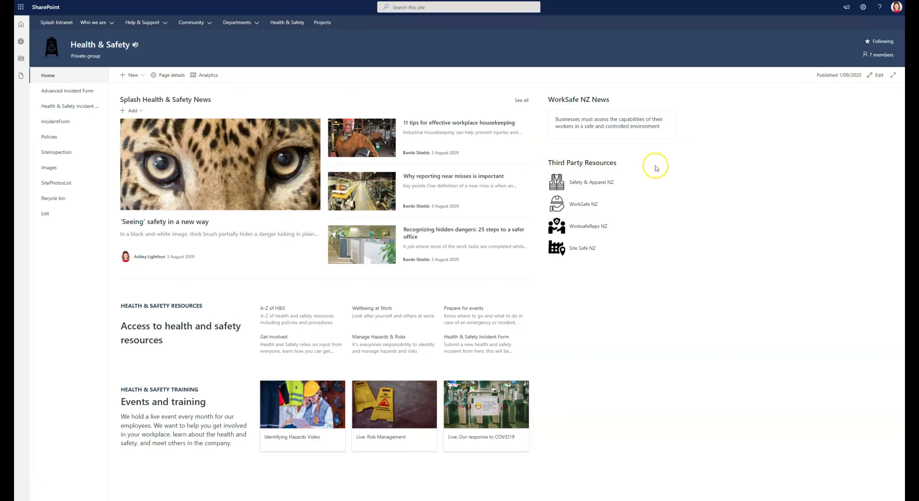
left_click(879, 77)
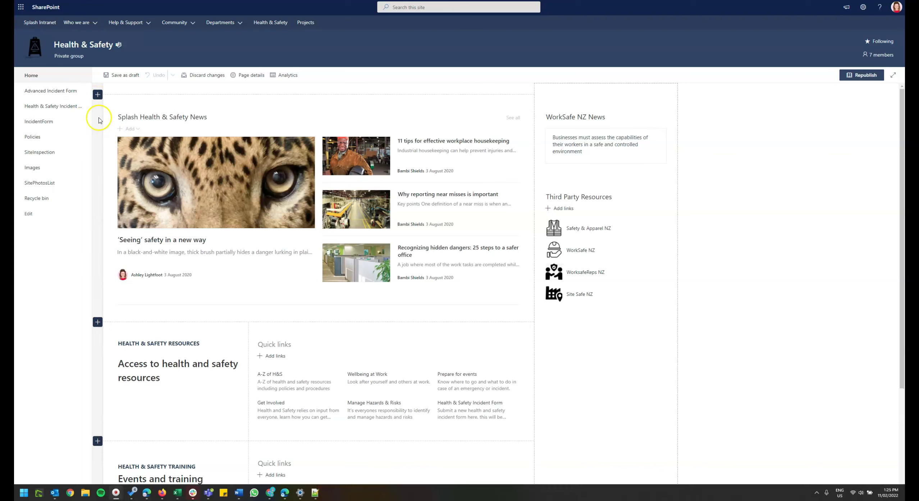
left_click(98, 95)
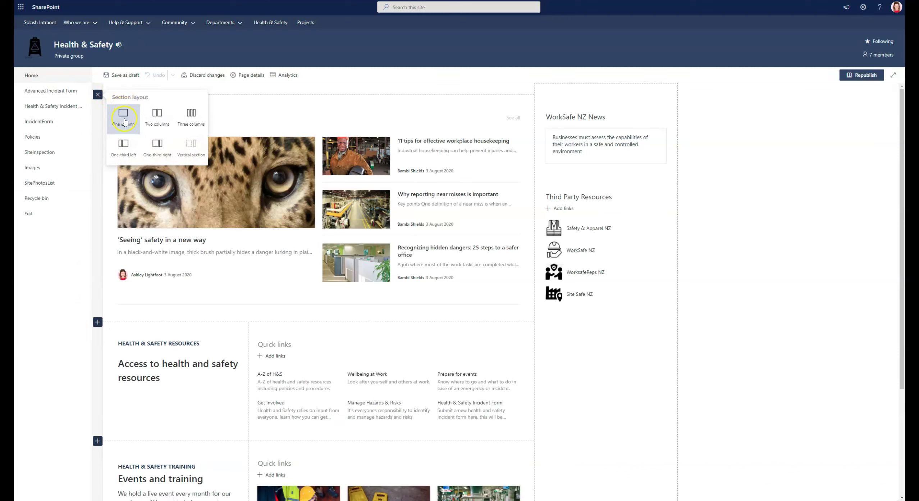
left_click(97, 96)
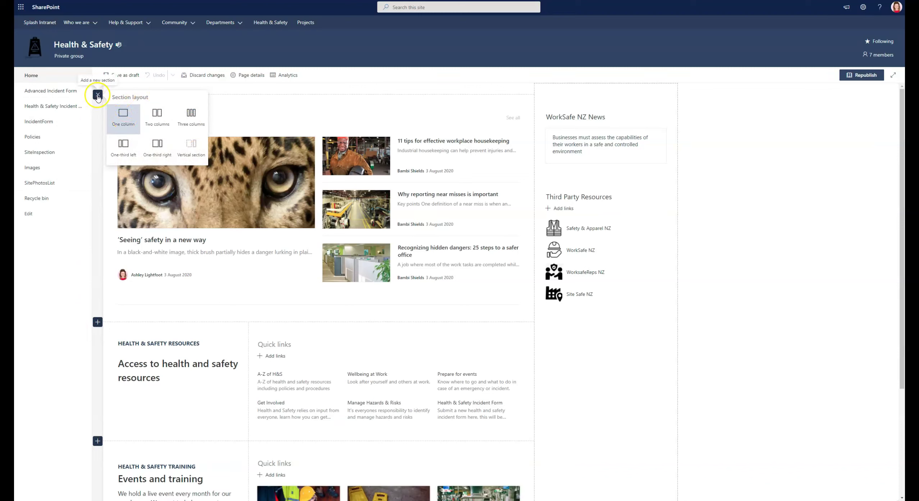
Step: Try other background shadings on the Splash Health & Safety News section and set it back to None
left_click(105, 113)
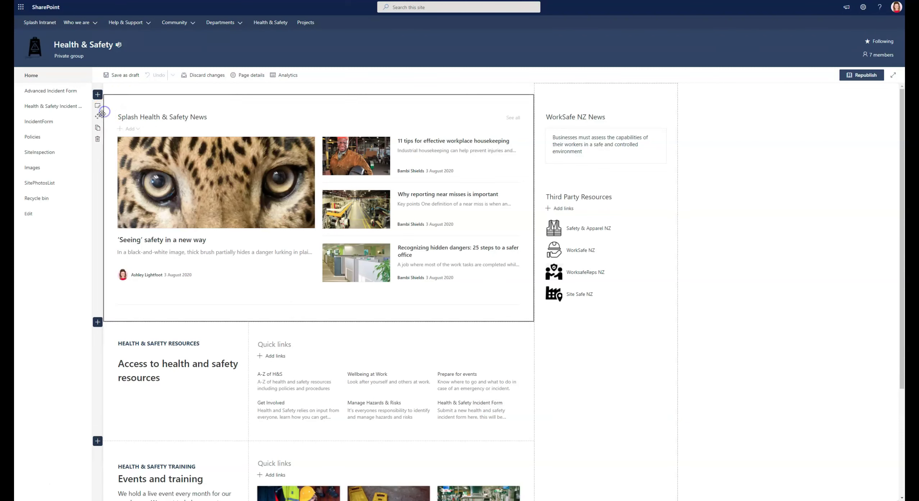
left_click(98, 106)
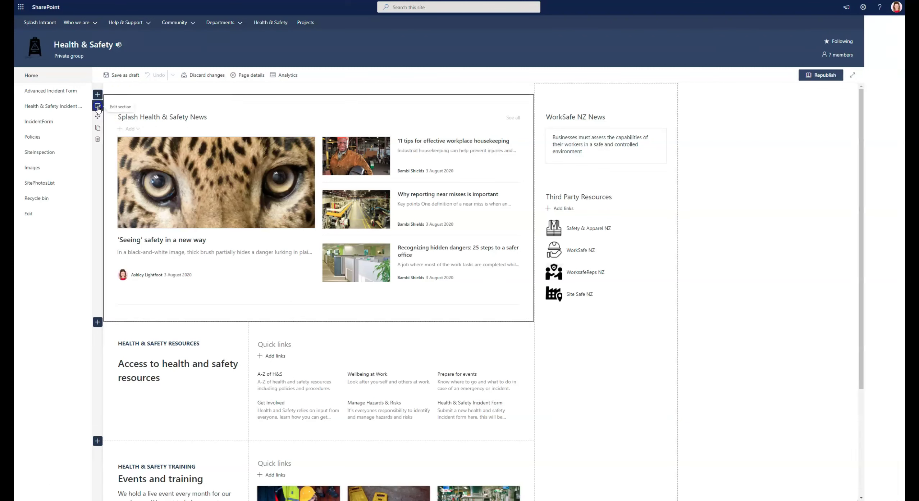
left_click(844, 79)
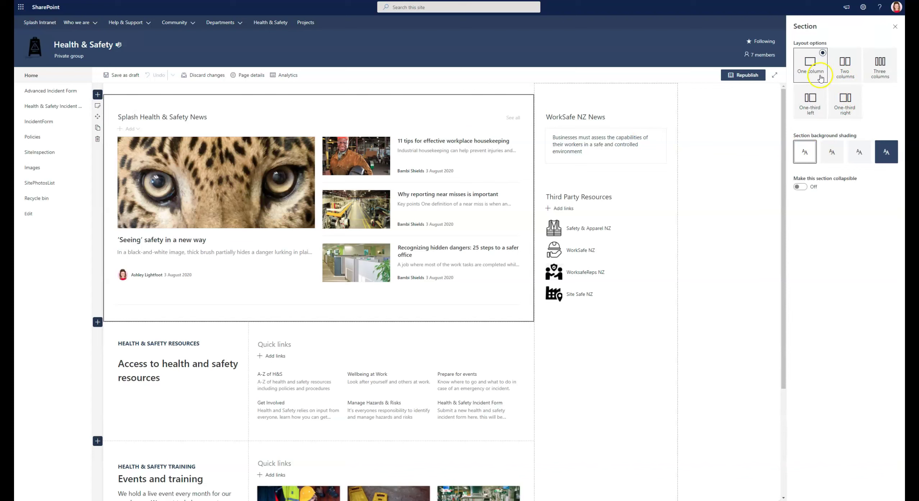
left_click(835, 149)
left_click(859, 152)
left_click(805, 152)
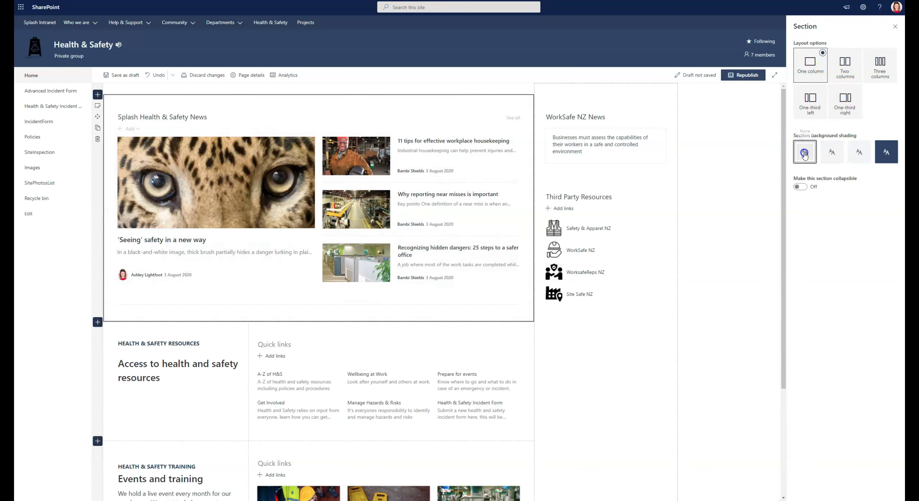
Step: Move the Splash Health & Safety News section below the Health & Safety Resources section and back above it
mouse_move(98, 119)
left_mouse_down()
mouse_move(119, 182)
mouse_move(117, 247)
mouse_move(135, 143)
mouse_move(127, 98)
mouse_move(92, 168)
left_mouse_up()
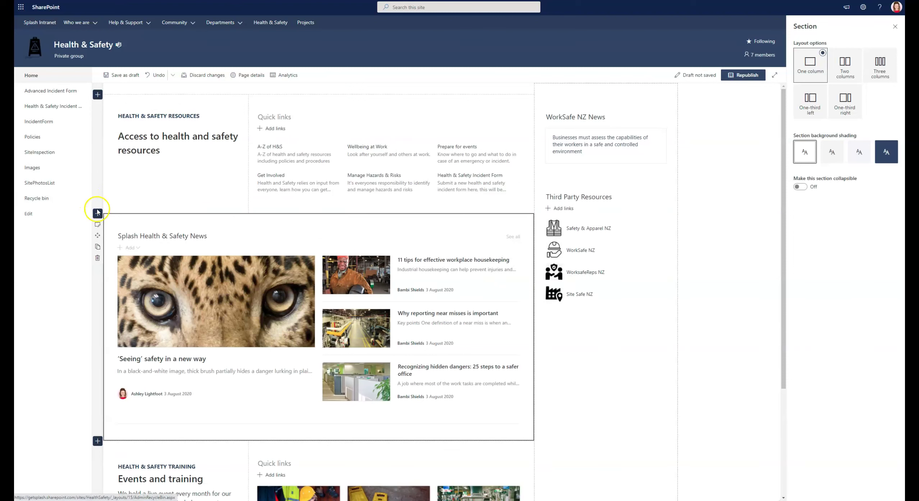
left_click_drag(98, 235, 164, 143)
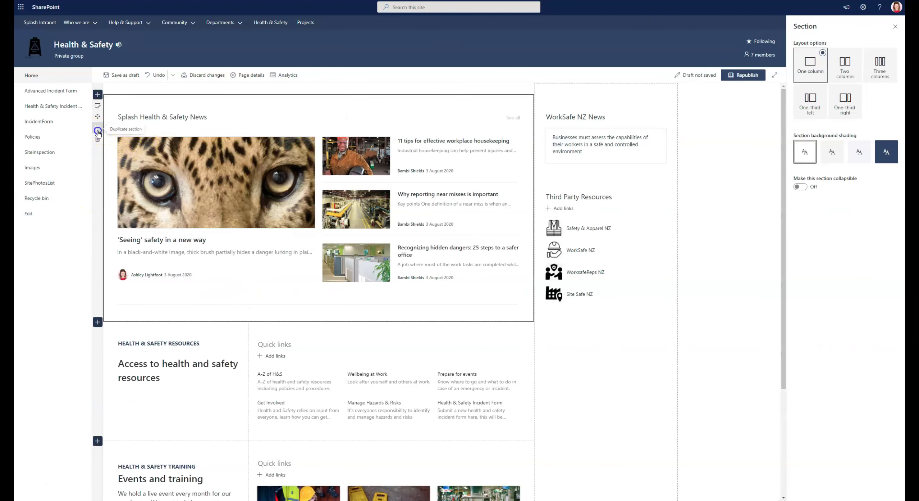
Step: Duplicate the Splash Health & Safety News section and delete the copy
left_click(97, 132)
scroll(205, 318, "down", 2)
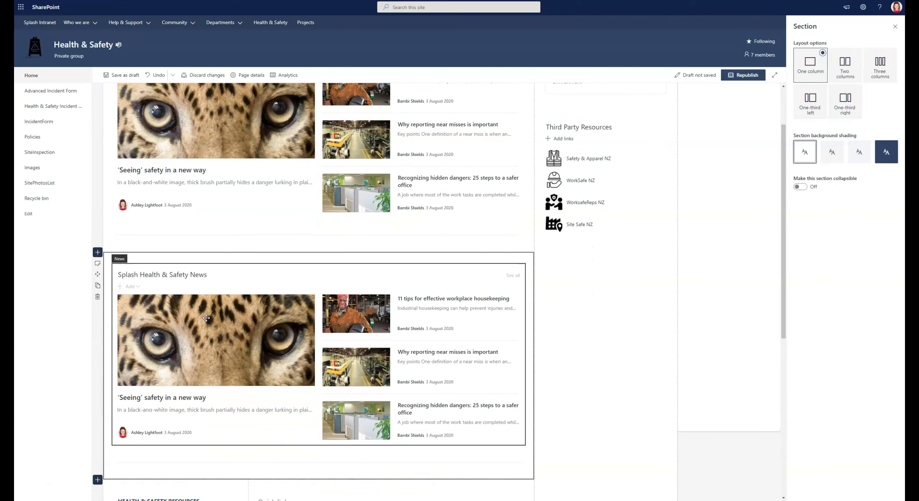
scroll(185, 392, "down", 1)
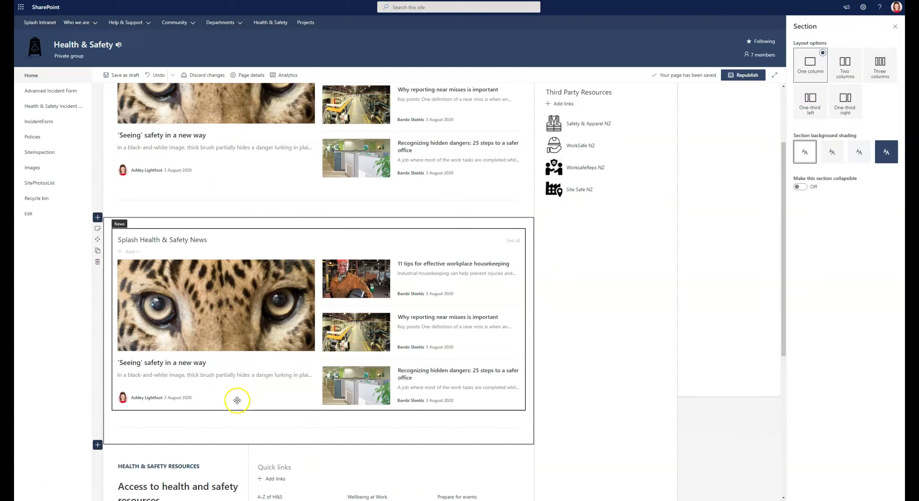
scroll(240, 397, "up", 3)
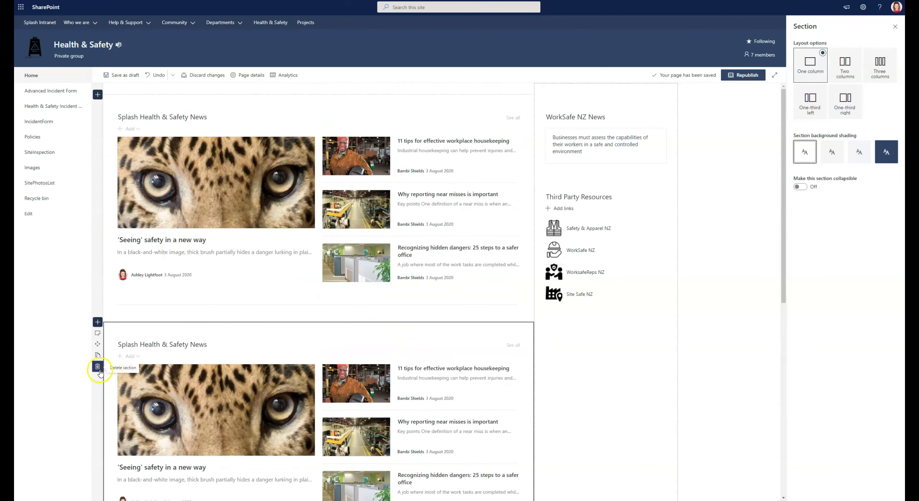
left_click(97, 366)
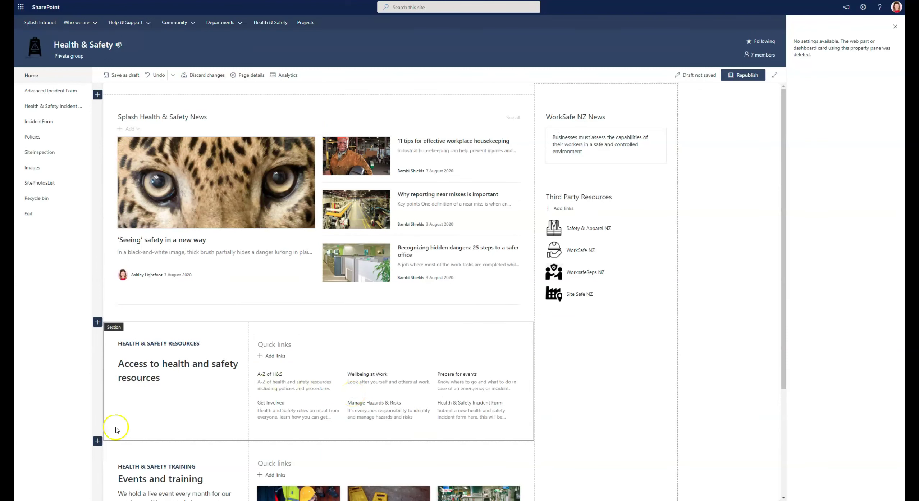
left_click(283, 281)
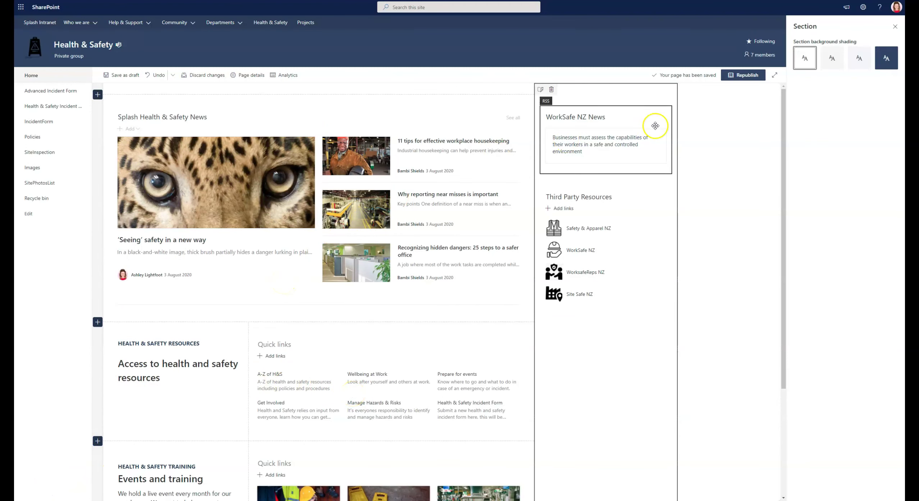
left_click(642, 229)
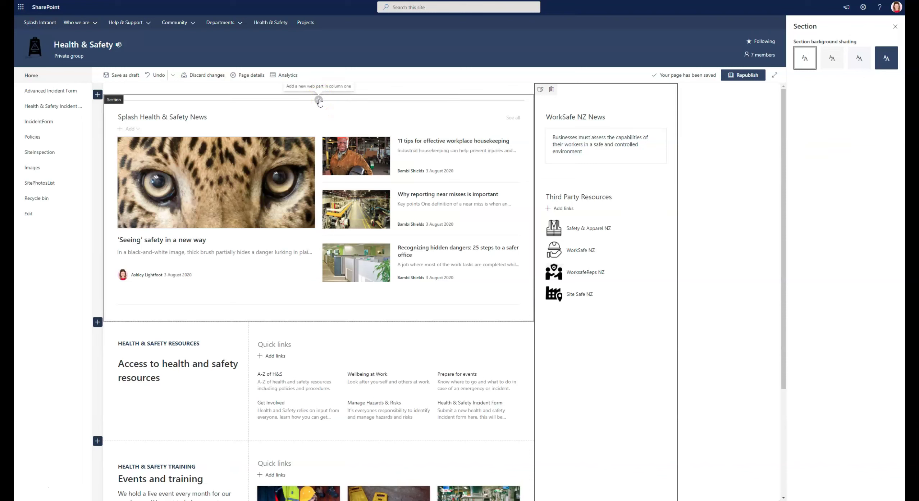
Step: Add a Quick links web part above the news in the Splash Health & Safety News section
left_click(319, 101)
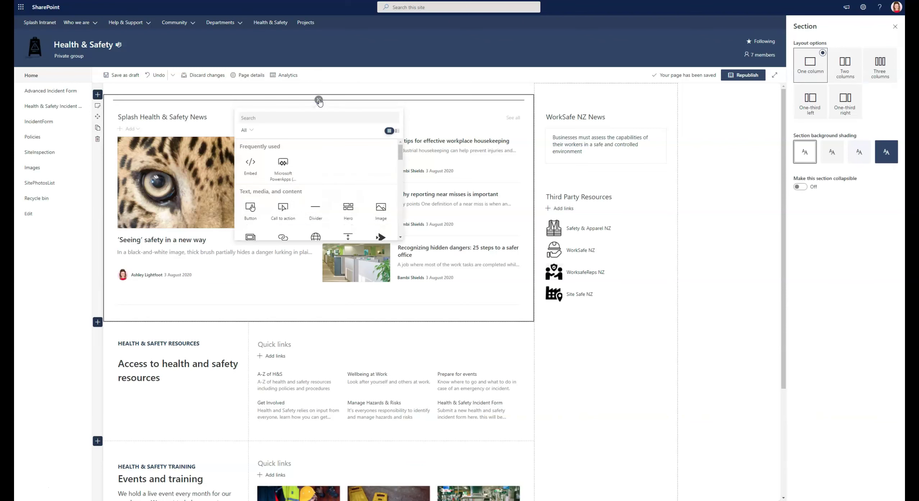
scroll(311, 165, "down", 5)
scroll(311, 166, "down", 4)
scroll(312, 173, "down", 5)
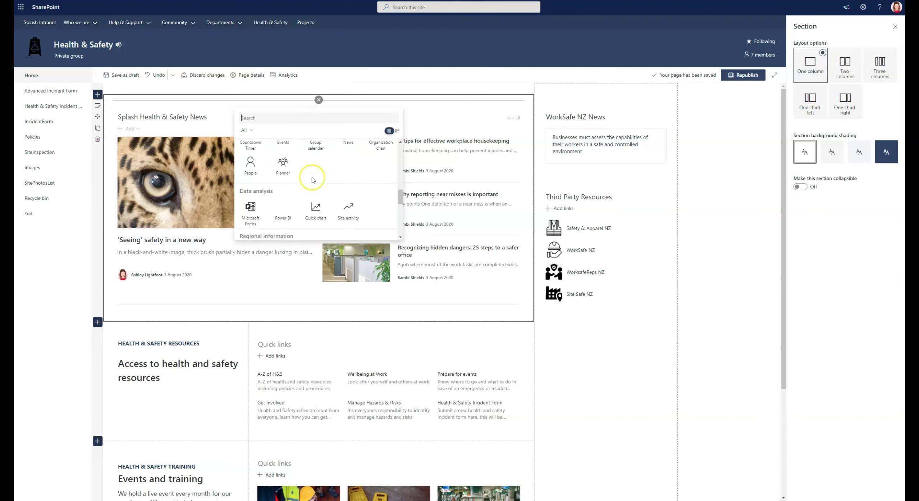
scroll(313, 191, "up", 10)
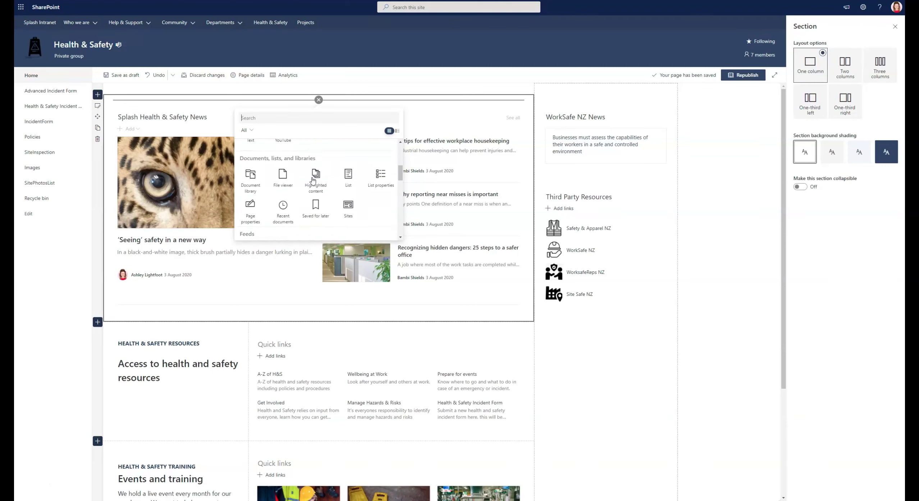
left_click(316, 204)
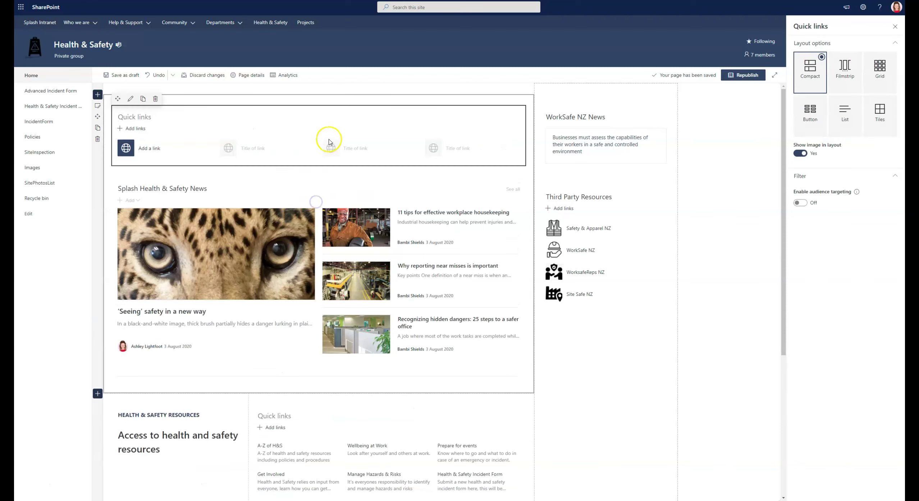
Step: Edit the new Quick links web part and set its layout to Button
left_click(165, 113)
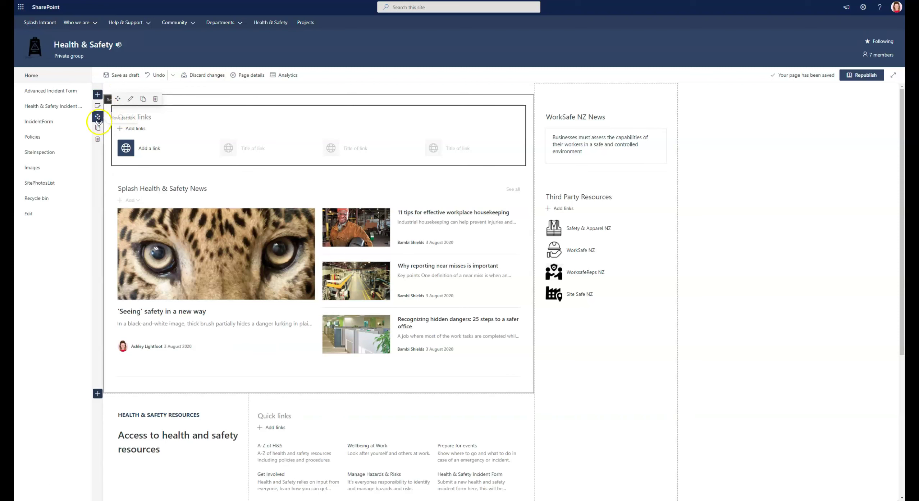
left_click(130, 99)
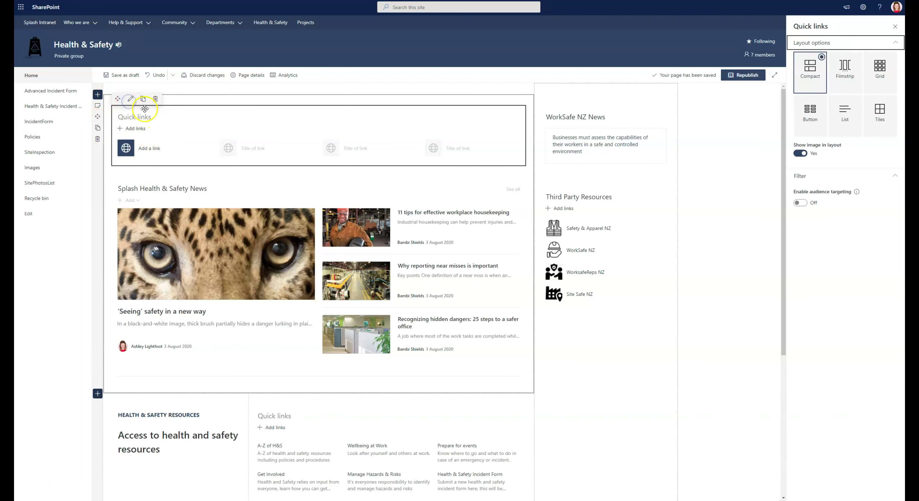
left_click(880, 70)
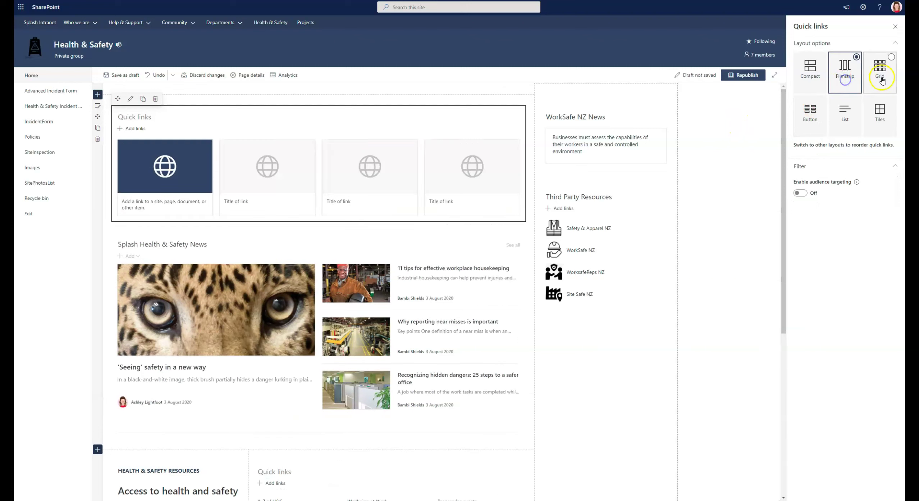
left_click(813, 120)
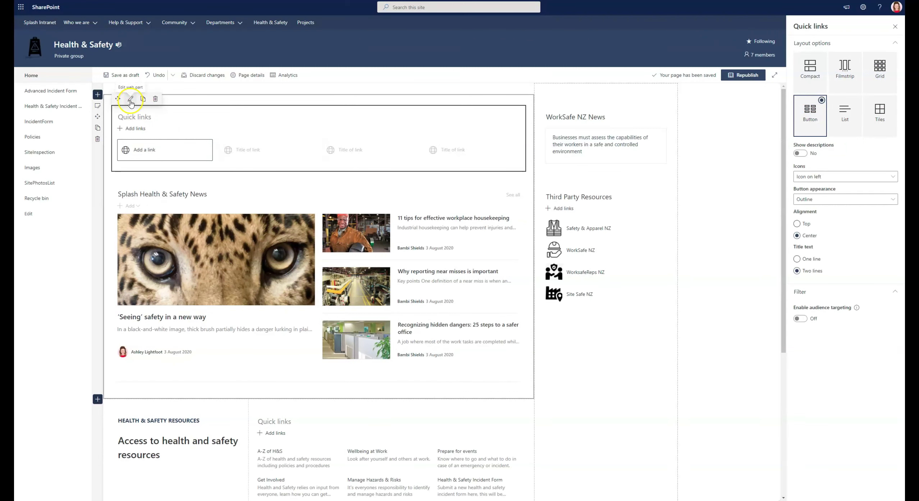
Step: Duplicate the new Quick links web part and delete the copy
left_click_drag(120, 99, 159, 130)
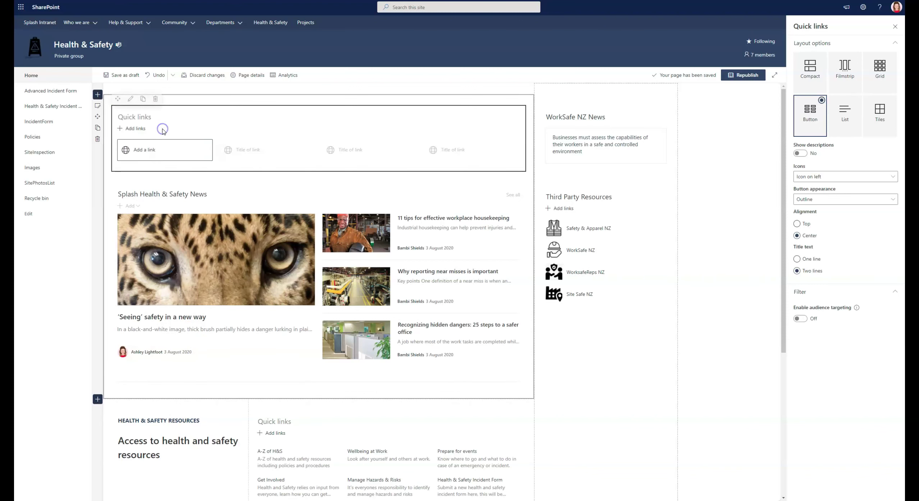
left_click(143, 99)
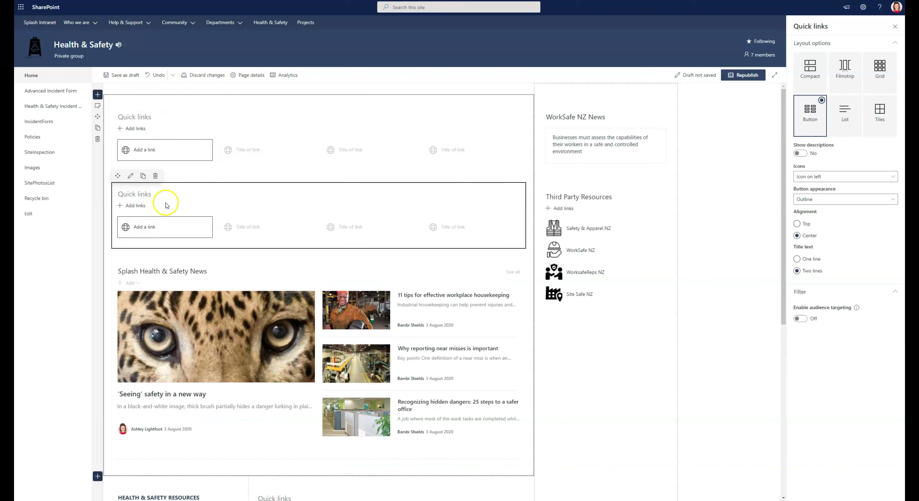
left_click(156, 176)
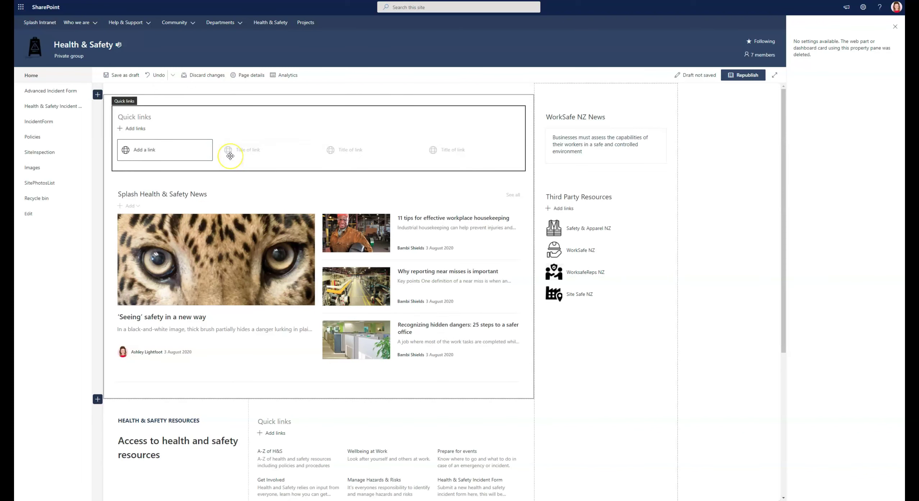
left_click(263, 124)
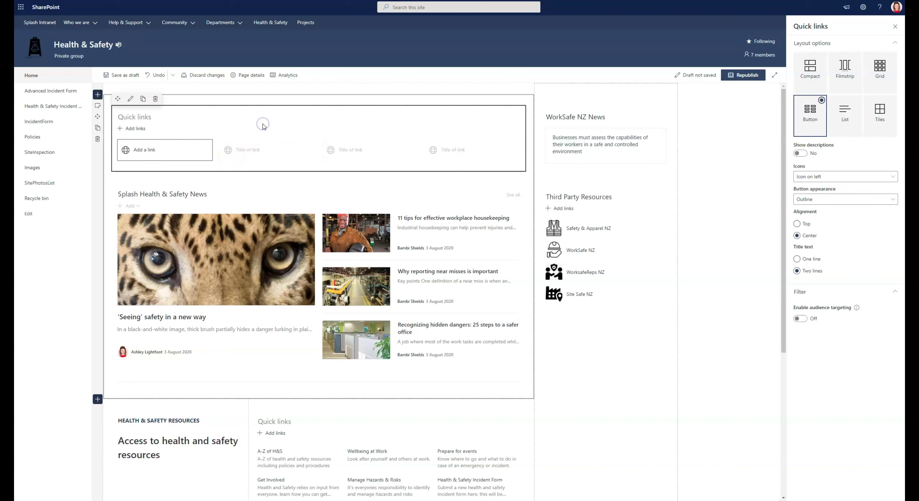
left_click(134, 129)
left_click(105, 136)
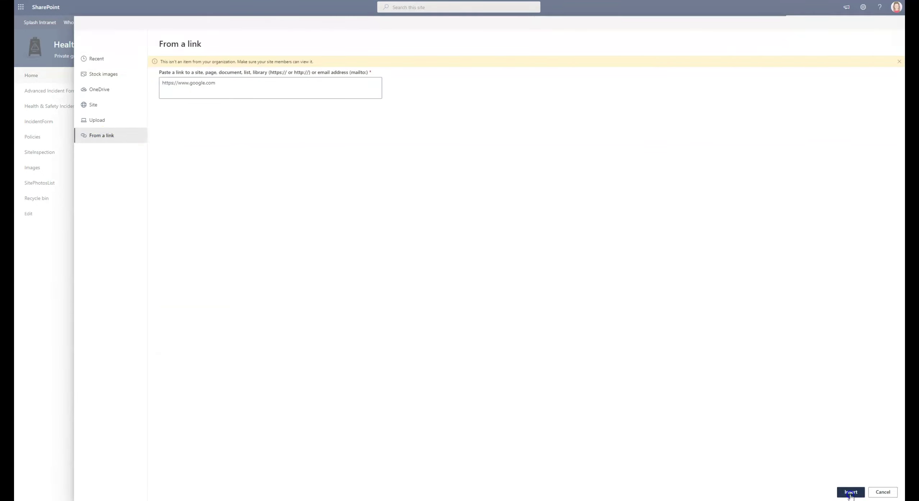
left_click(851, 491)
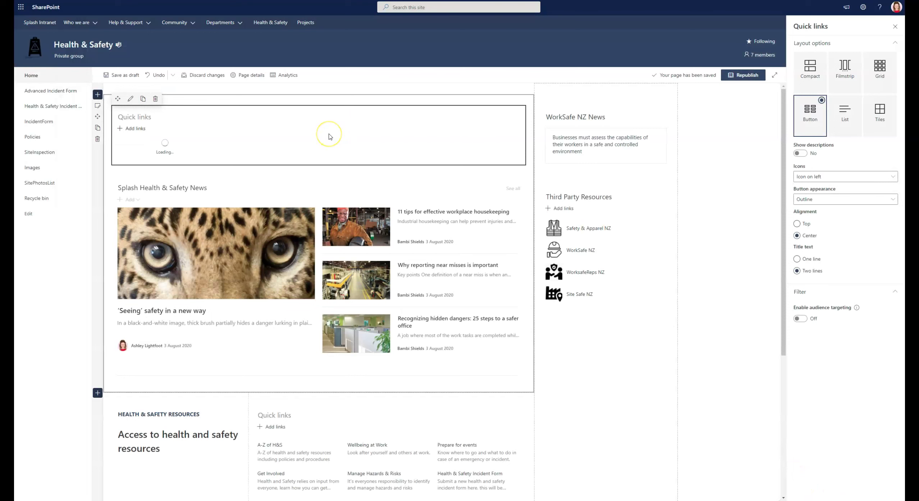
Step: Edit the Google quick link and change its title to Payroll
mouse_move(177, 151)
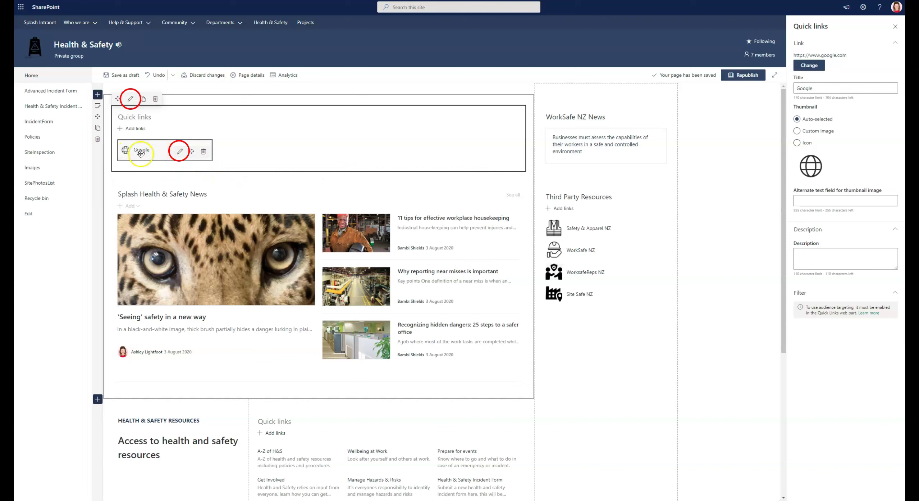
left_click(180, 154)
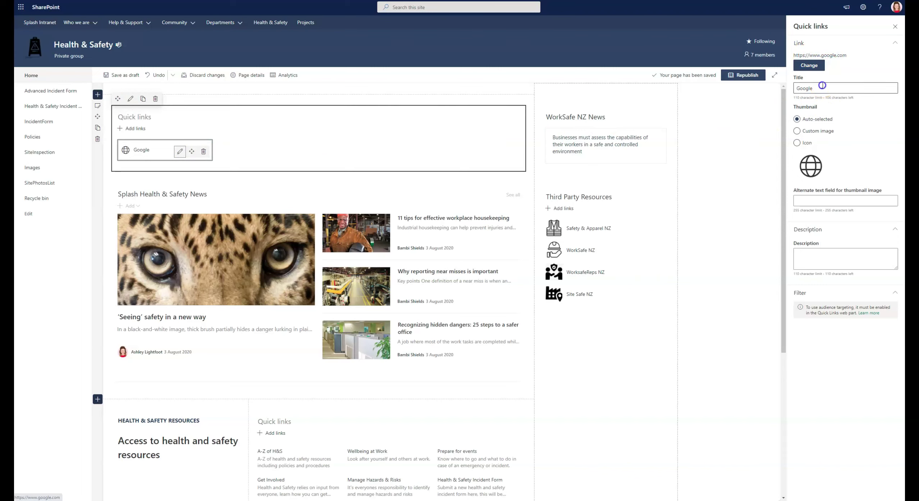
left_click_drag(823, 86, 789, 86)
type("Pa")
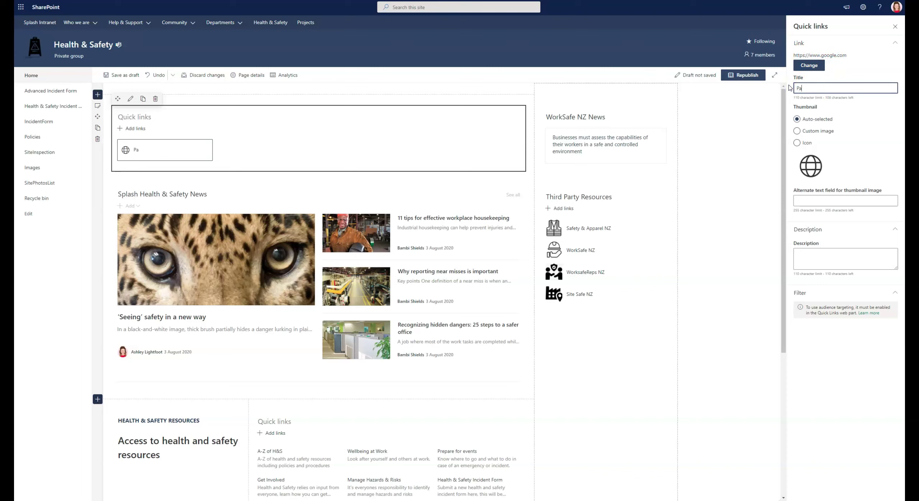
Step: Use an icon as the Payroll link's thumbnail, searching for money and selecting the money icon
left_click(802, 143)
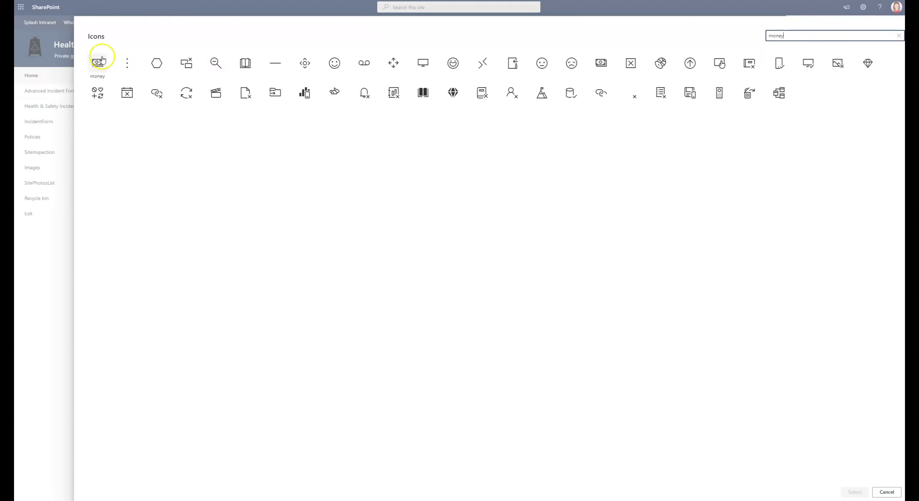
left_click(99, 62)
left_click(854, 492)
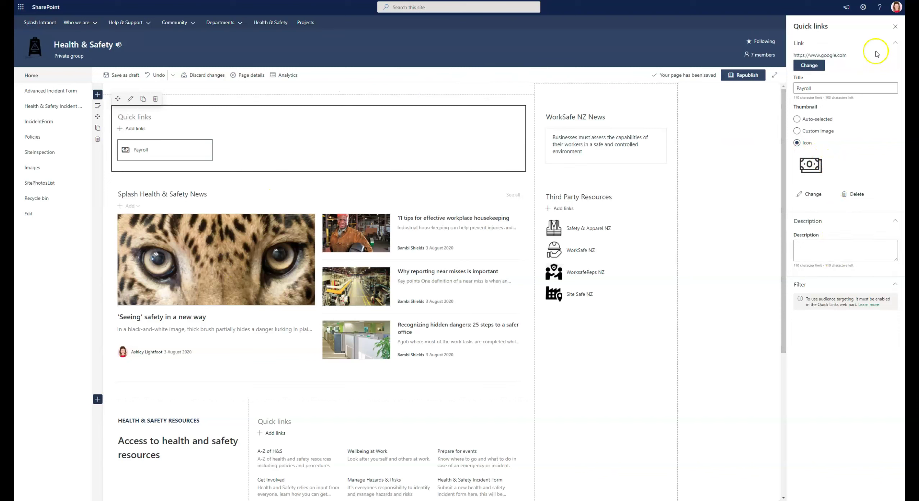
Step: Close the Payroll link's settings and review the layout options of the Third Party Resources web part
left_click(896, 26)
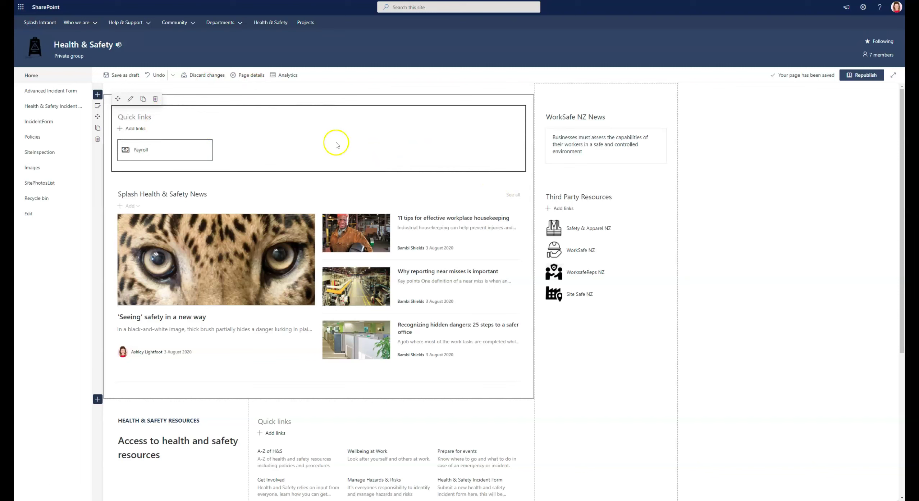
mouse_move(571, 145)
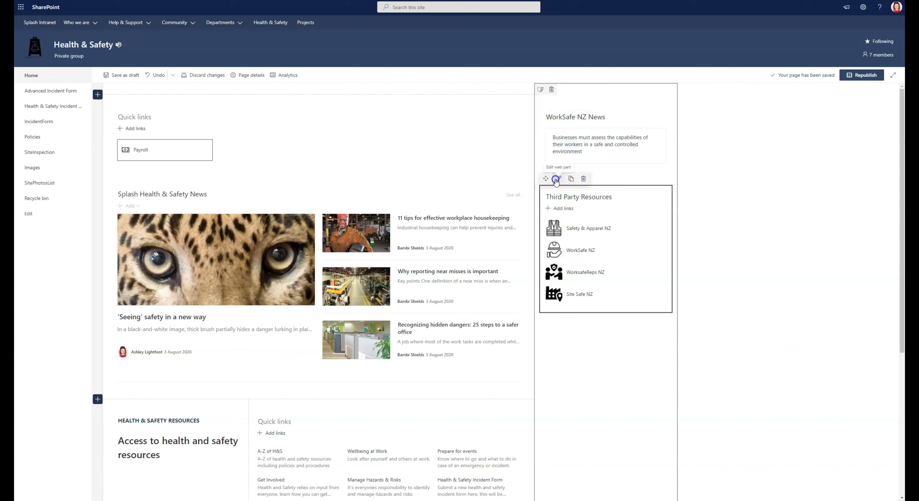
left_click(558, 178)
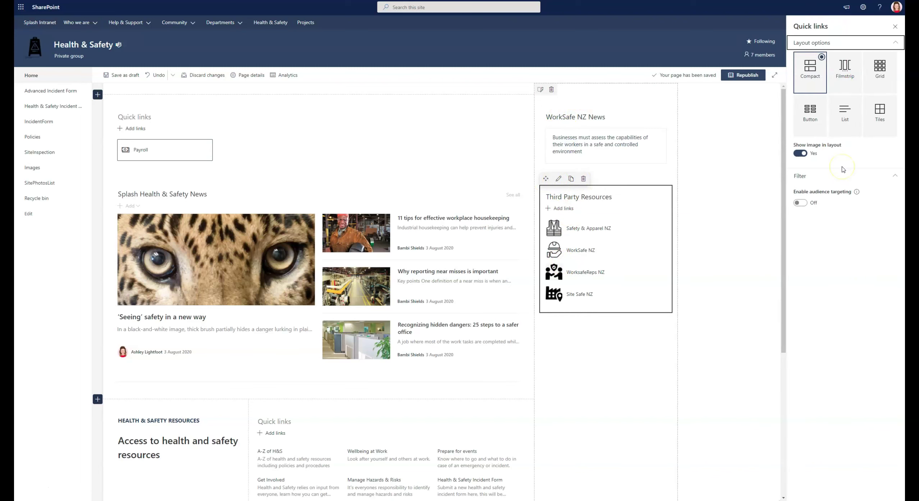
left_click(722, 294)
left_click(895, 26)
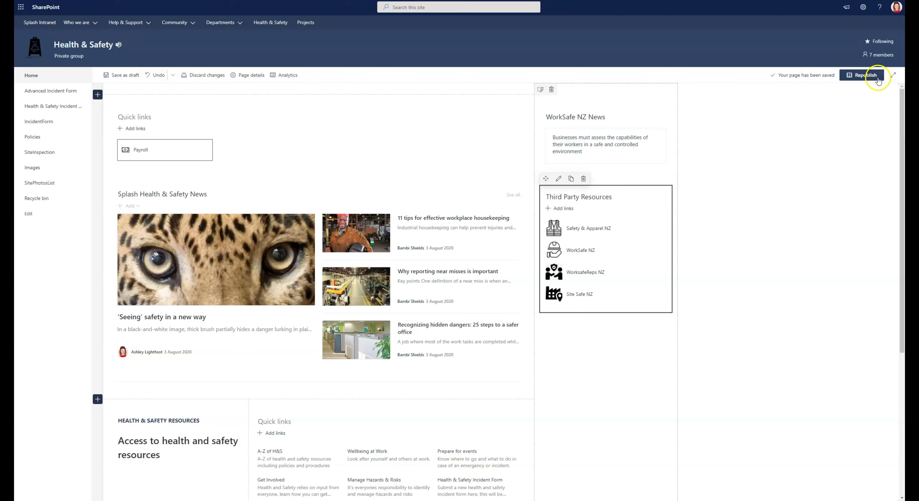
Step: Republish the Health & Safety page from a saved draft and open the Payroll link to test it
left_click(124, 76)
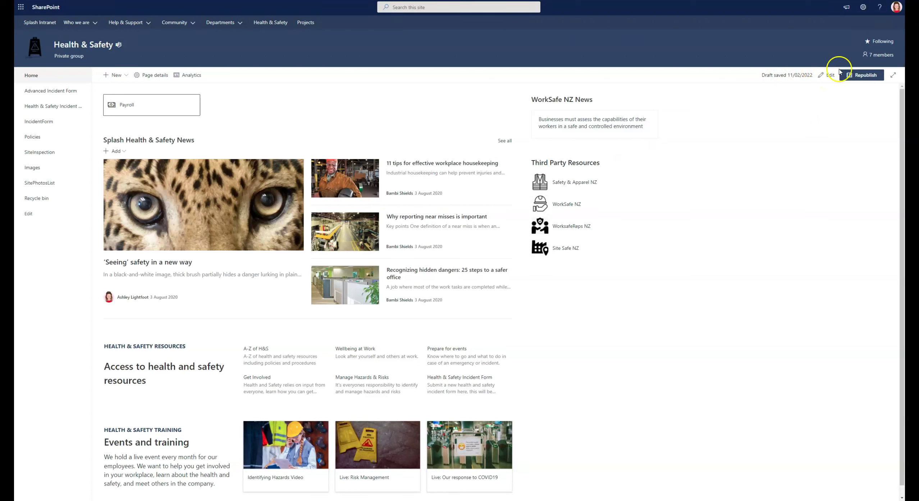
left_click(861, 78)
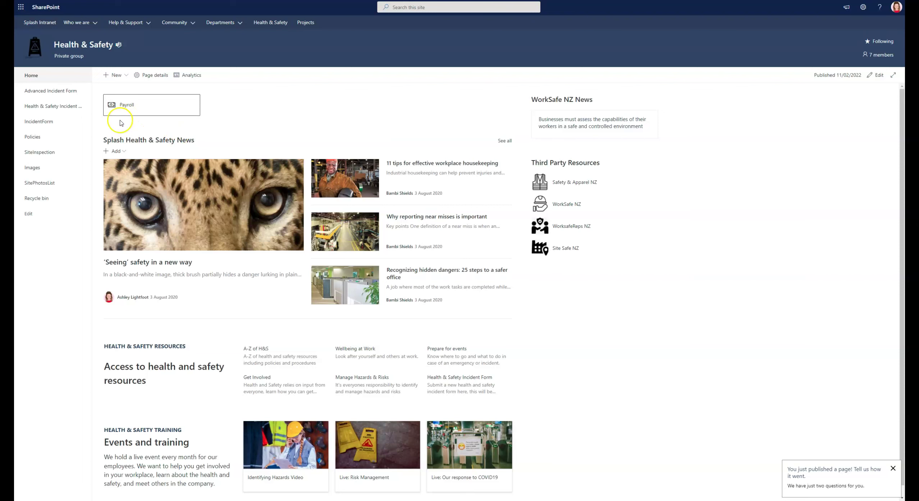
left_click(119, 113)
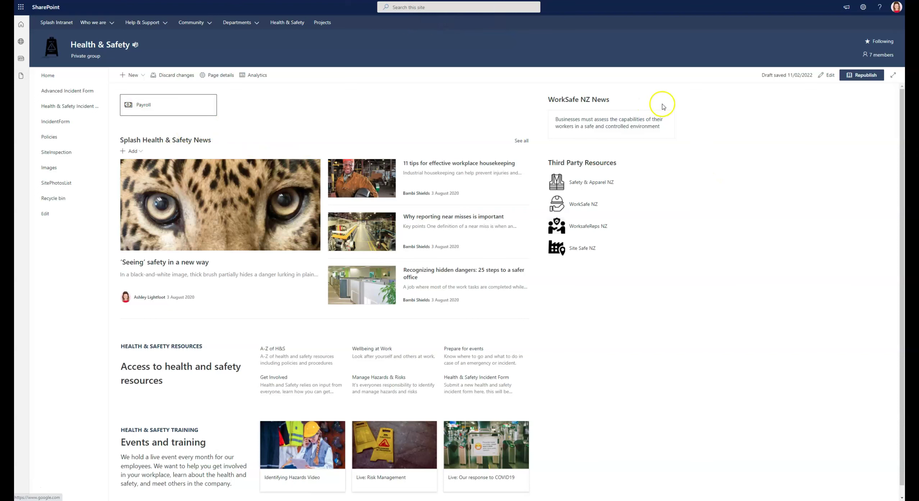
Step: Edit the page to delete the Quick links web part containing the Payroll link and republish the page
left_click(831, 76)
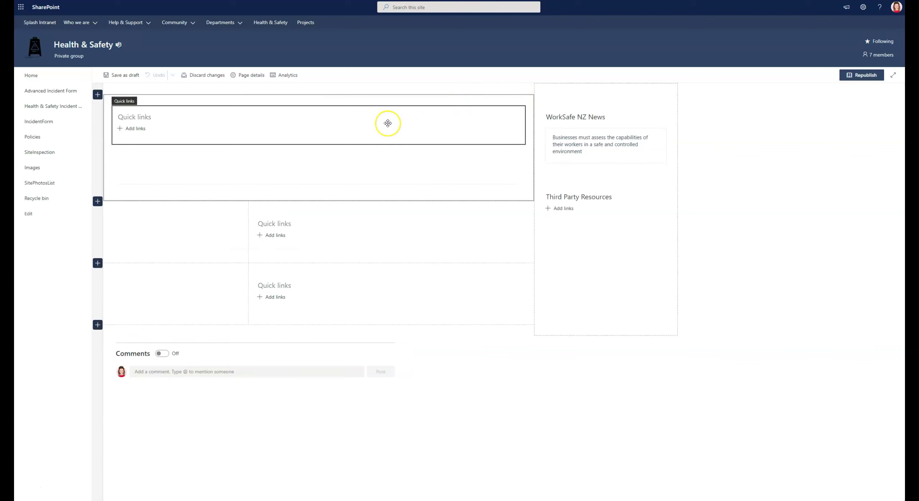
left_click(214, 125)
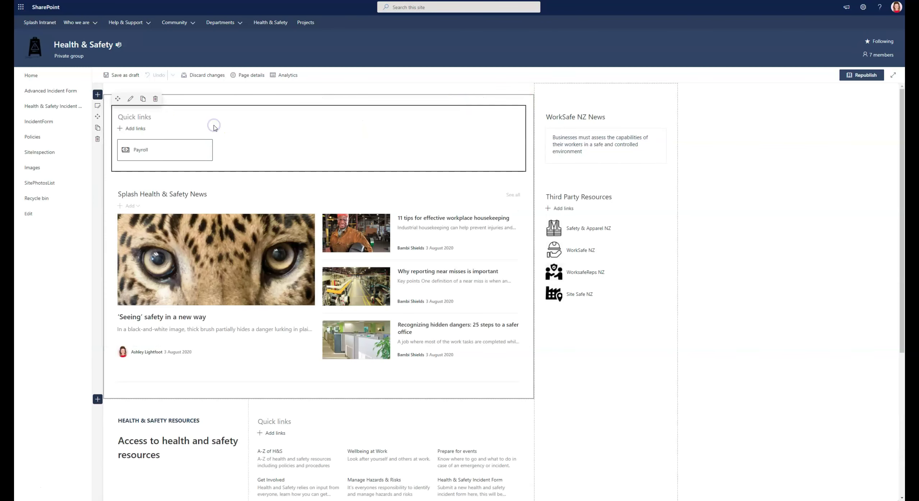
left_click(158, 103)
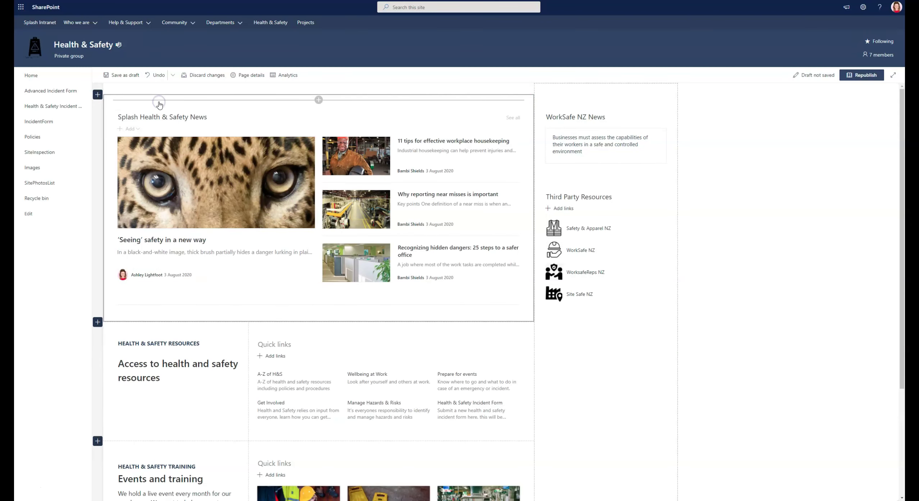
left_click(863, 77)
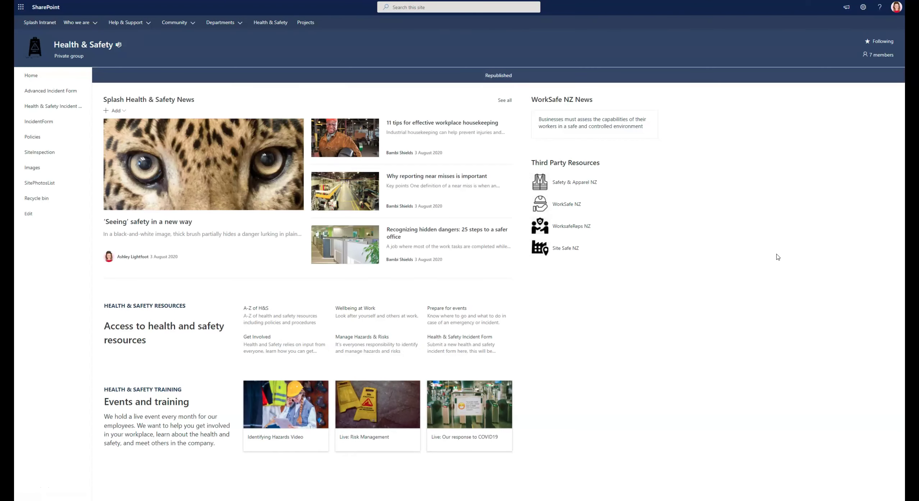